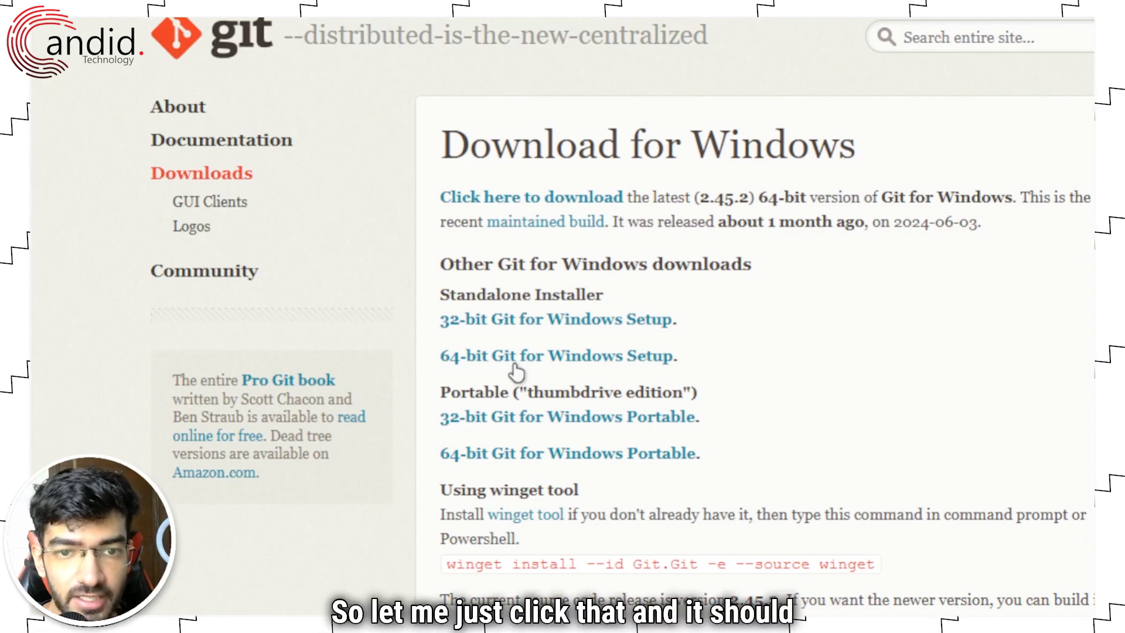
# Download the 64-bit Git for Windows Setup standalone installer and save it in the Dump folder as git-installer.
pyautogui.click(516, 370)
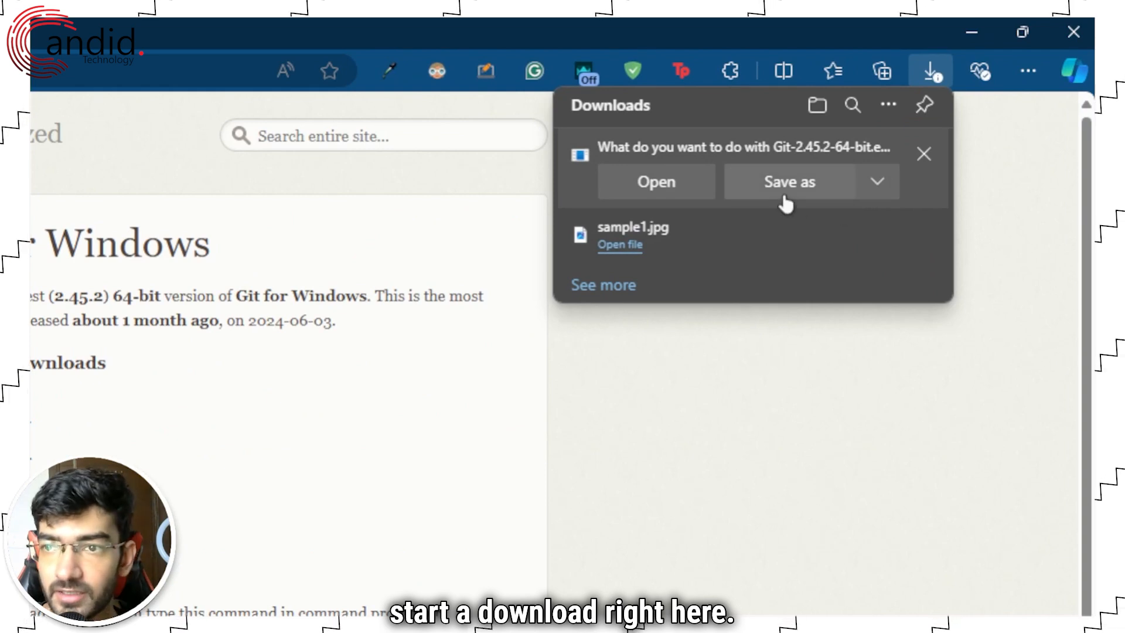
pyautogui.click(799, 187)
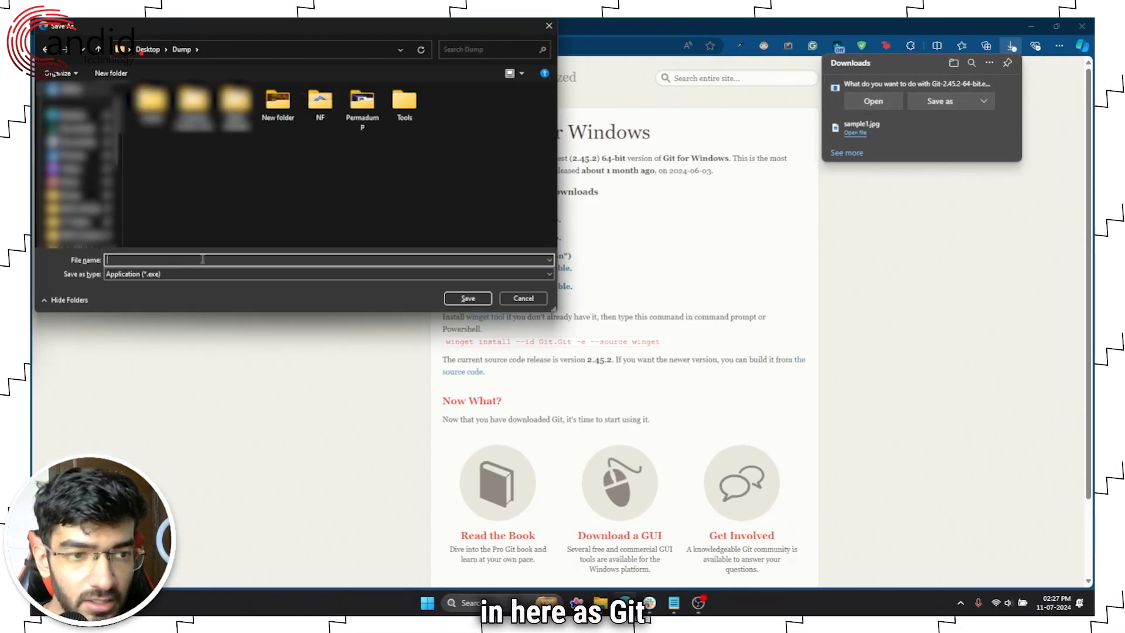
pyautogui.write('git-installer')
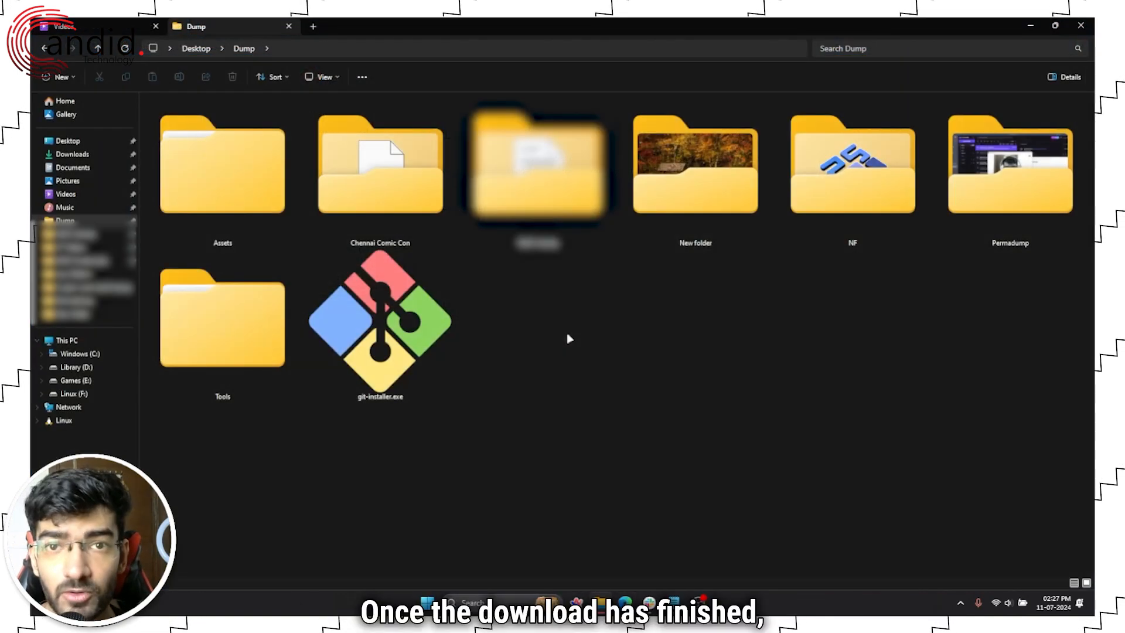
# Run git-installer.exe, pass the license page and accept the existing folder C:\Program Files\Git as the install location.
pyautogui.click(354, 324)
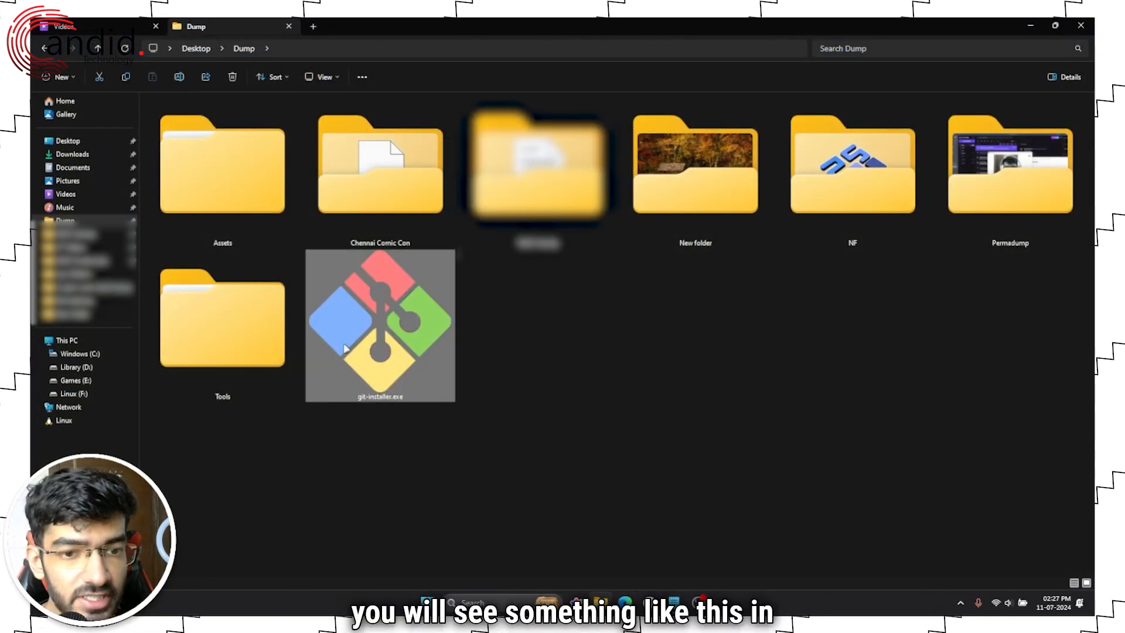
pyautogui.doubleClick(381, 348)
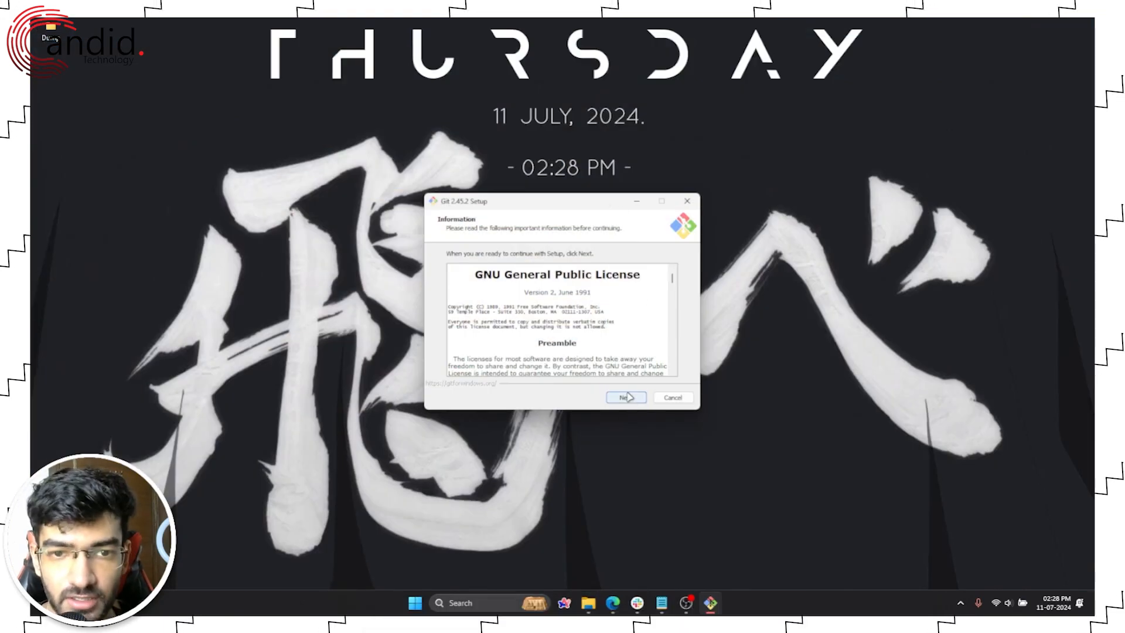
pyautogui.click(627, 399)
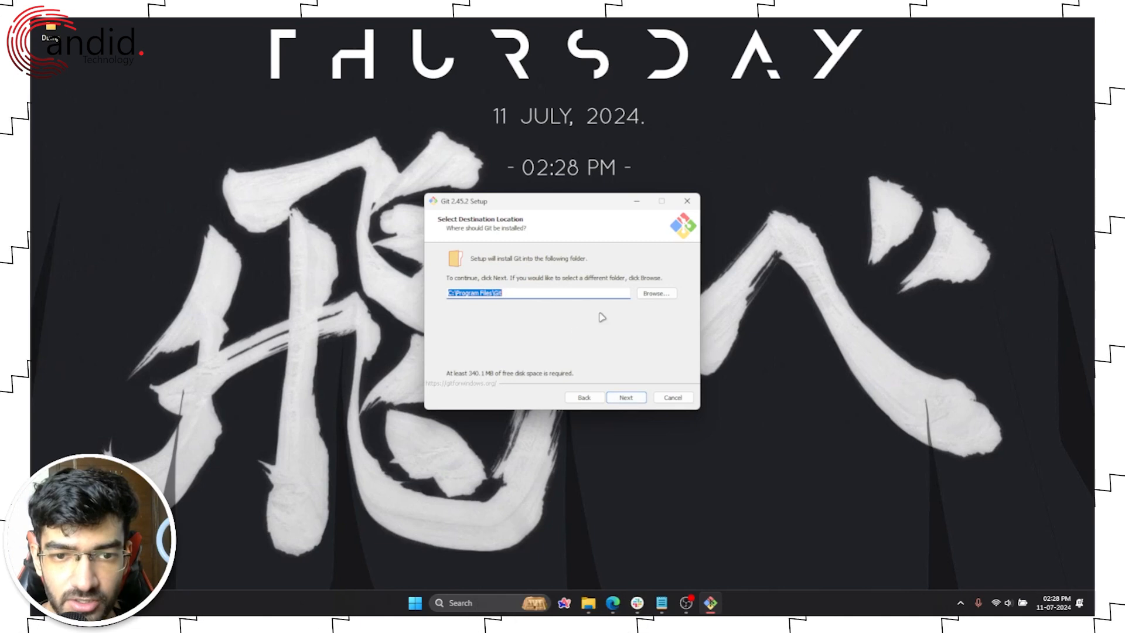
pyautogui.click(632, 398)
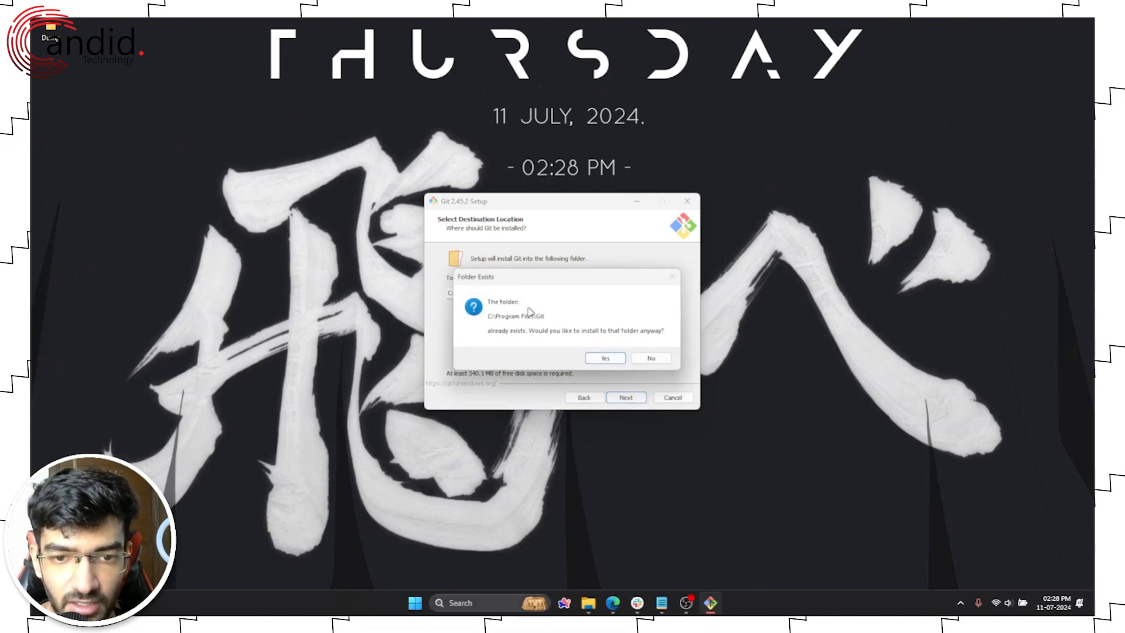
pyautogui.click(605, 360)
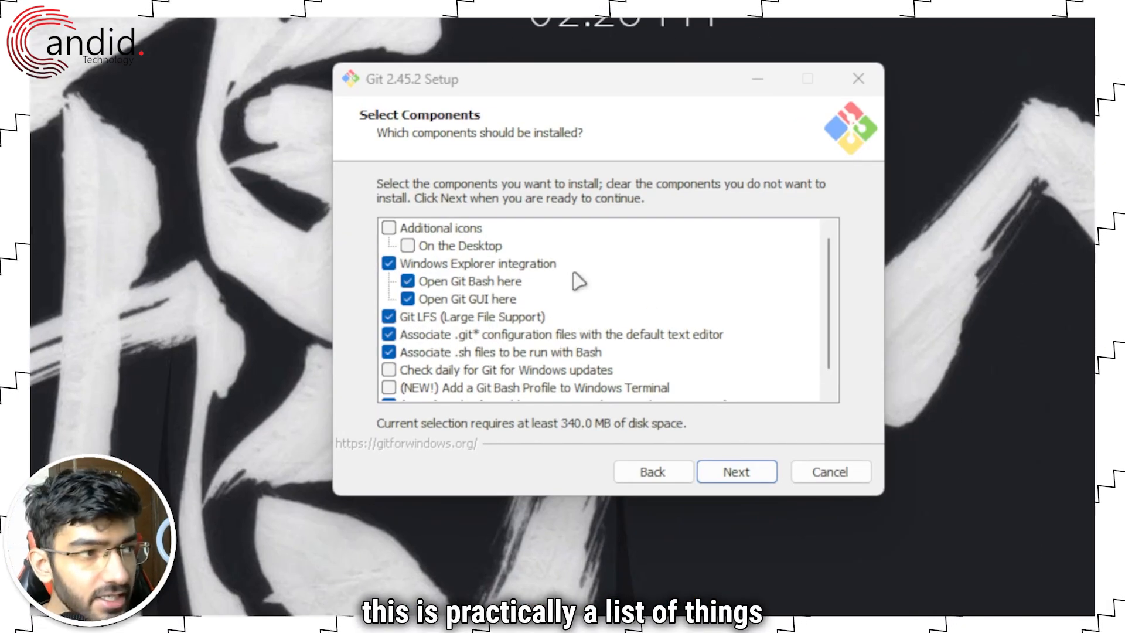
# Add the Git Bash Profile to Windows Terminal component and accept Git as the Start Menu folder.
pyautogui.scroll(-1, 535, 266)
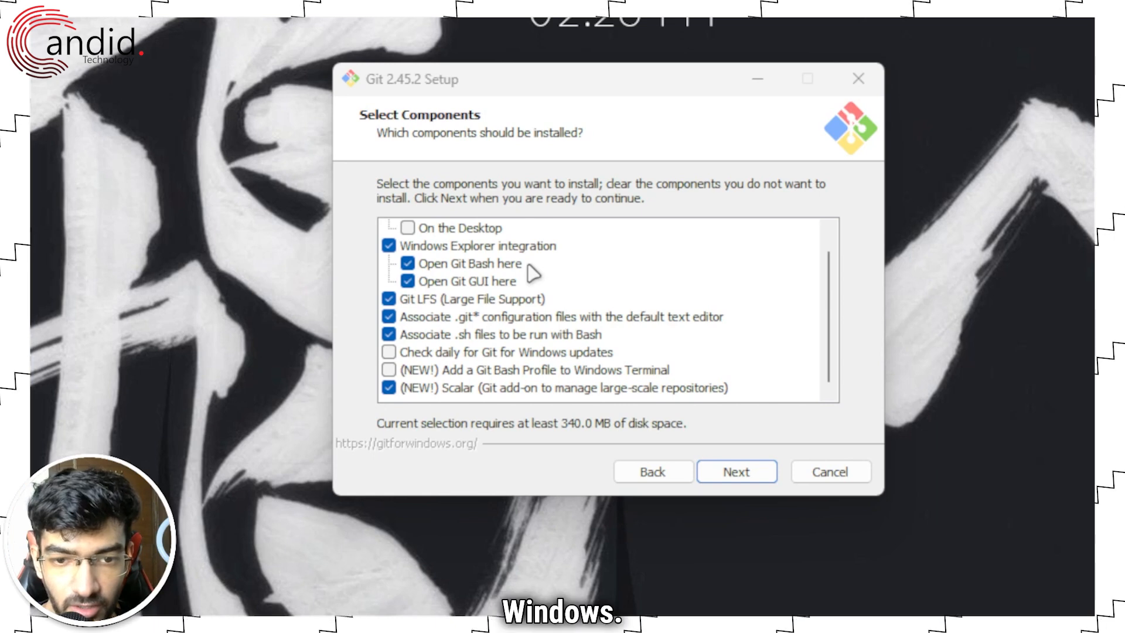
pyautogui.click(390, 371)
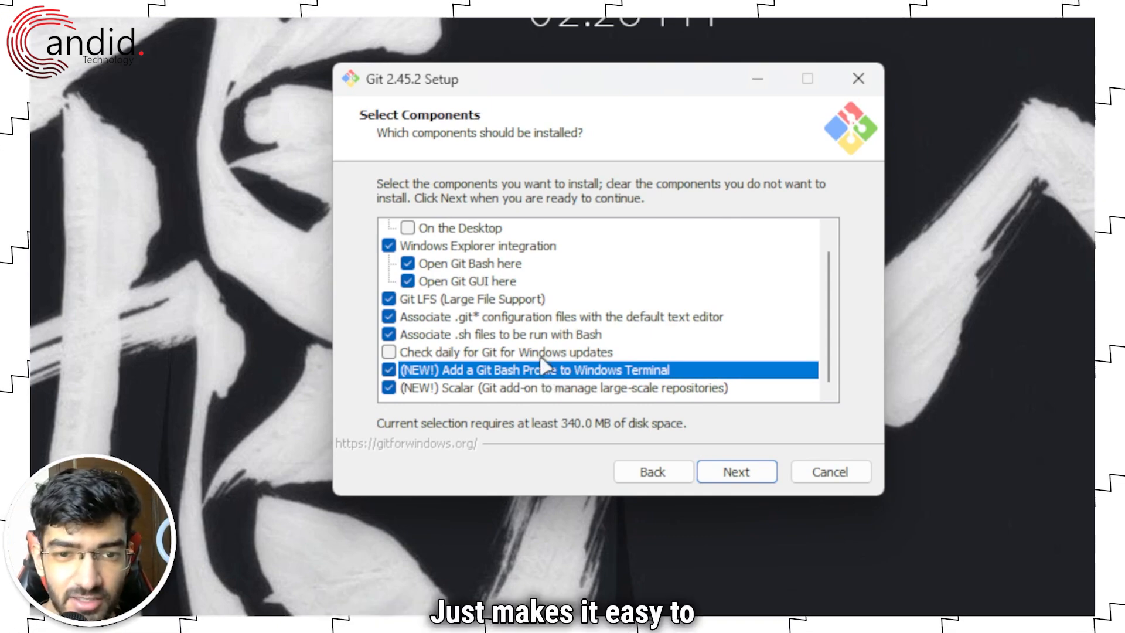
pyautogui.scroll(1, 545, 369)
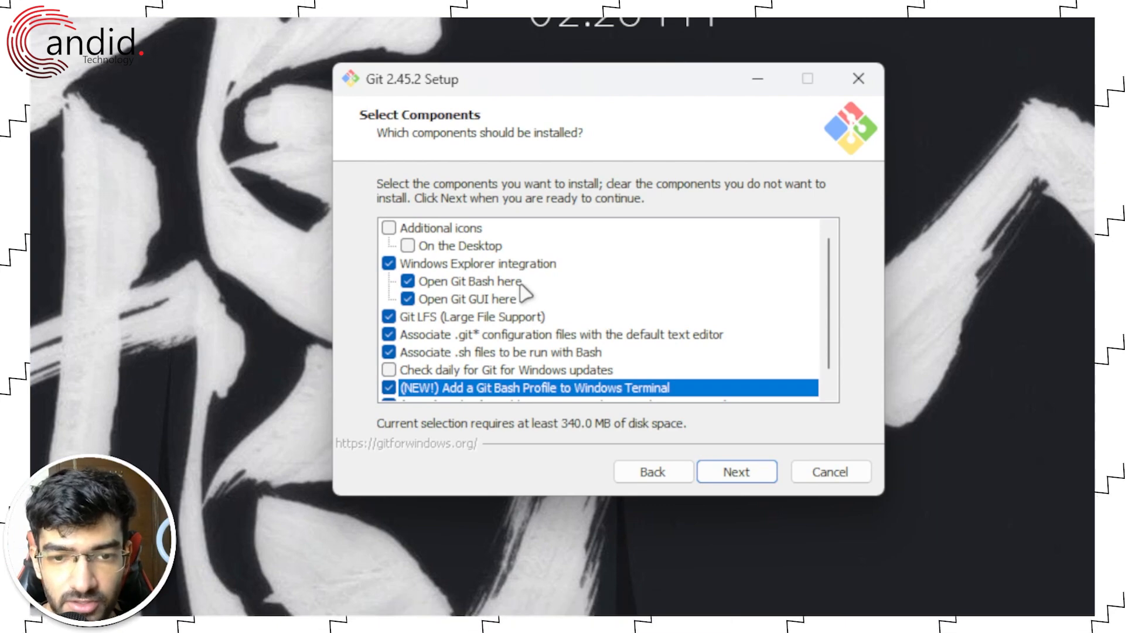
pyautogui.click(764, 477)
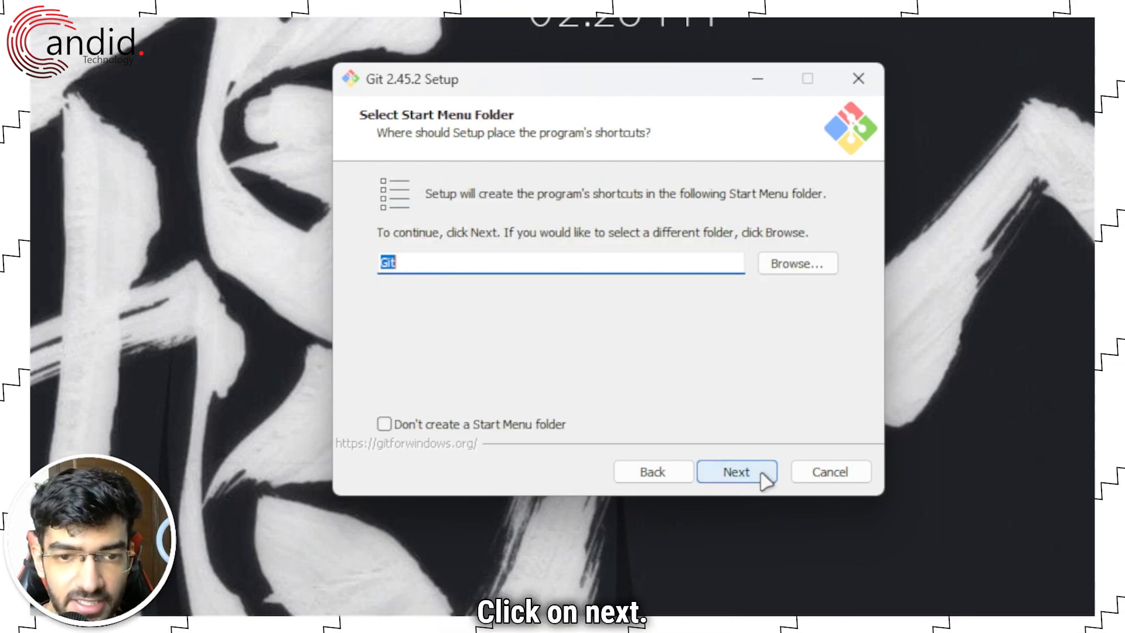
pyautogui.click(737, 472)
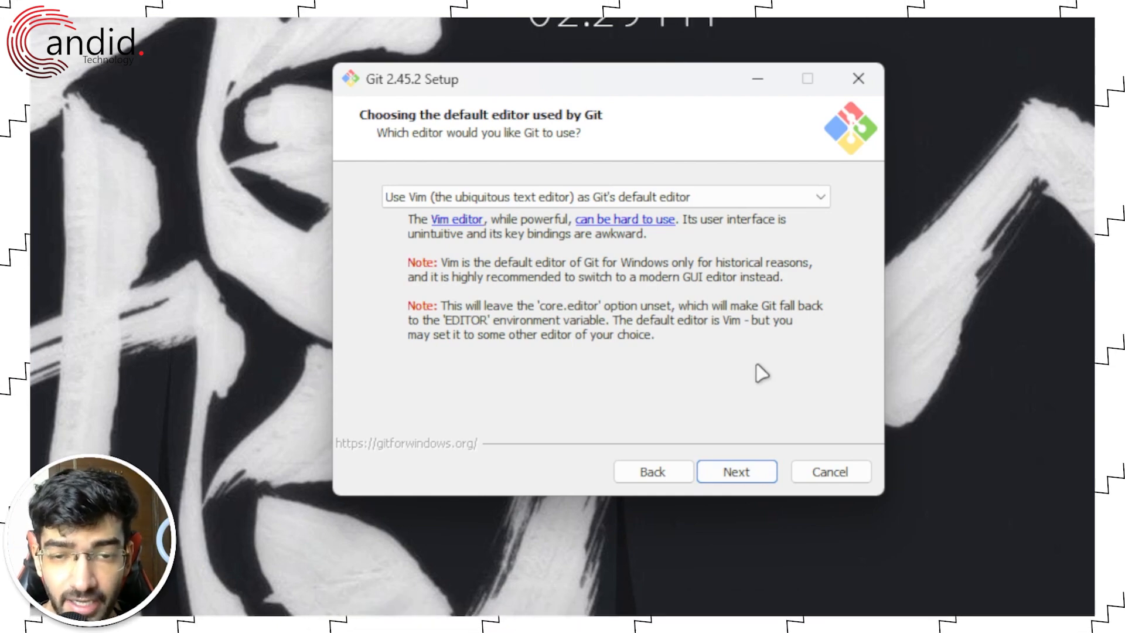
# Set Notepad as Git's default editor and continue to the initial branch settings.
pyautogui.click(697, 198)
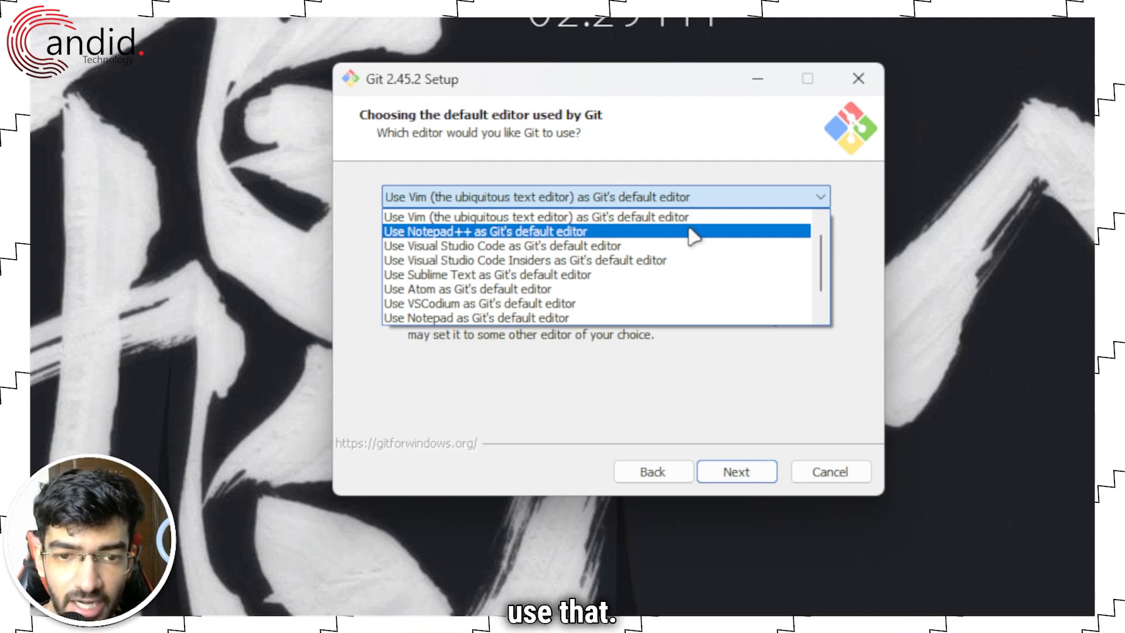
pyautogui.scroll(-1, 669, 308)
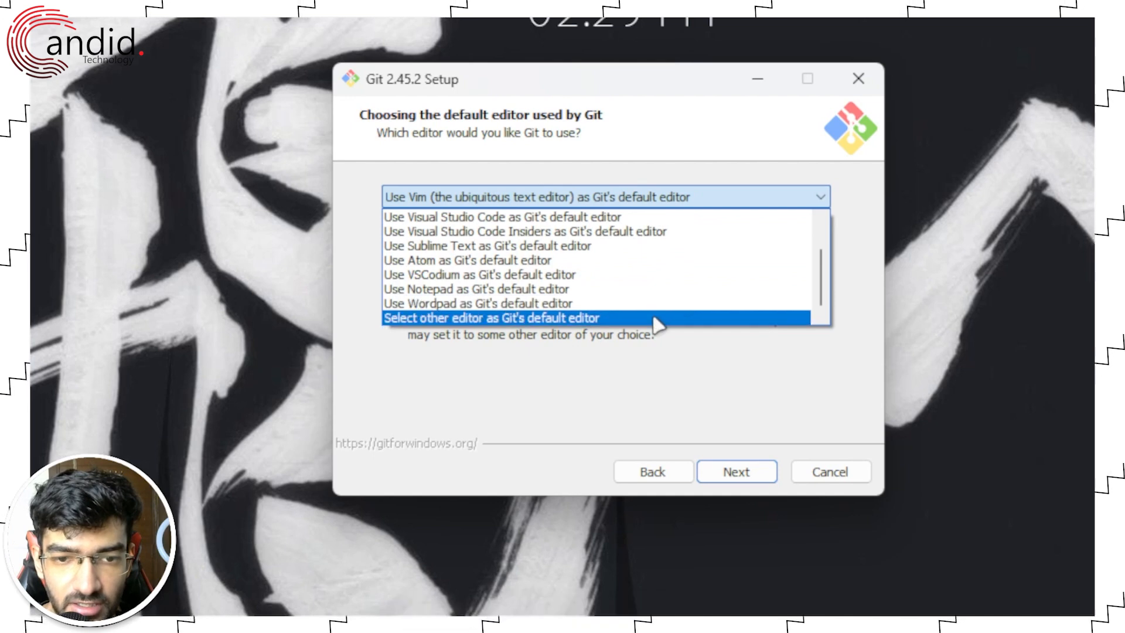
pyautogui.scroll(1, 668, 294)
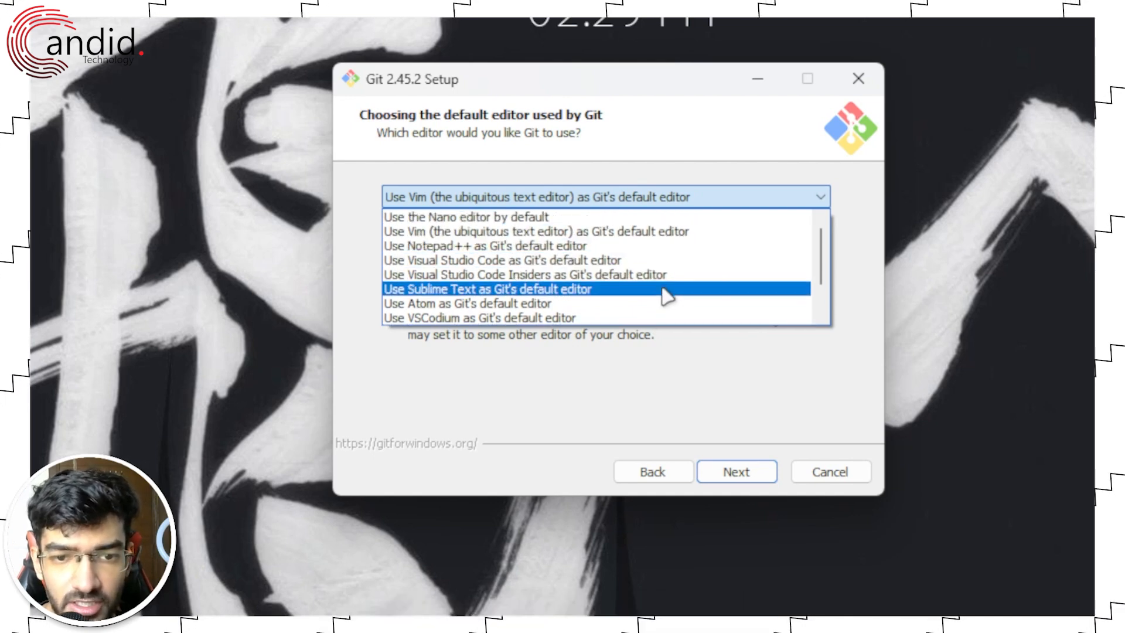
pyautogui.scroll(-1, 659, 317)
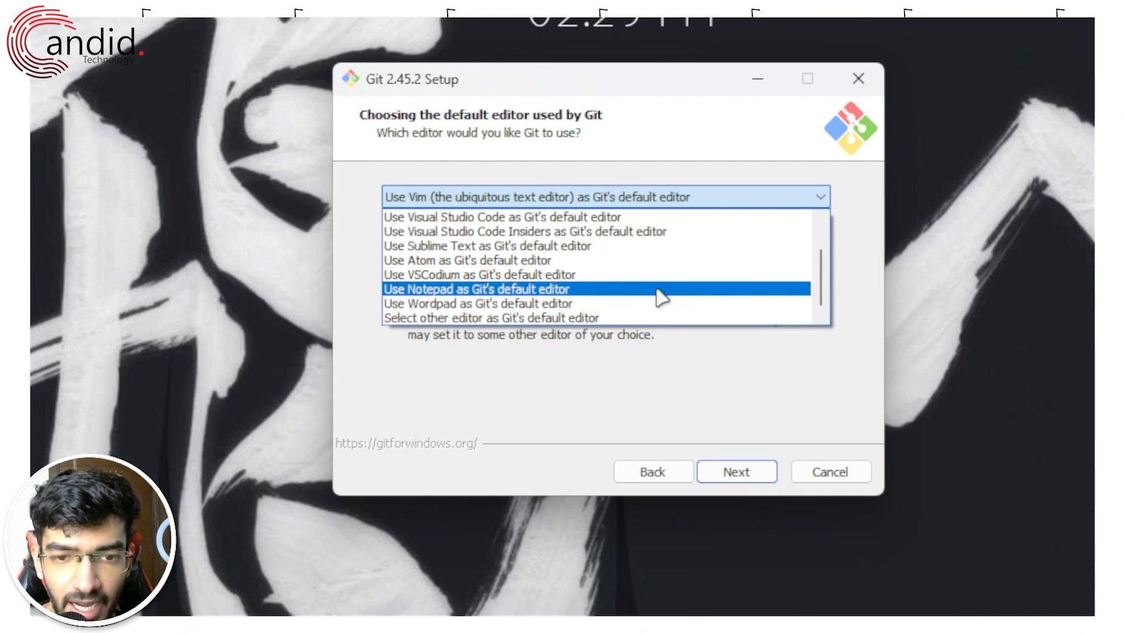
pyautogui.click(661, 299)
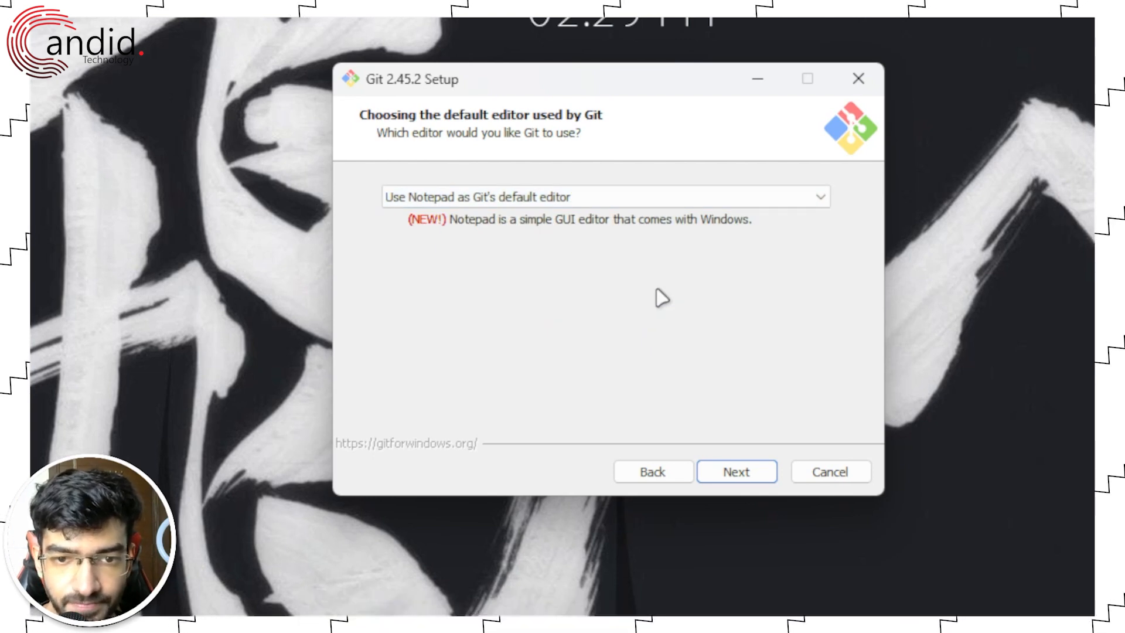
pyautogui.click(737, 473)
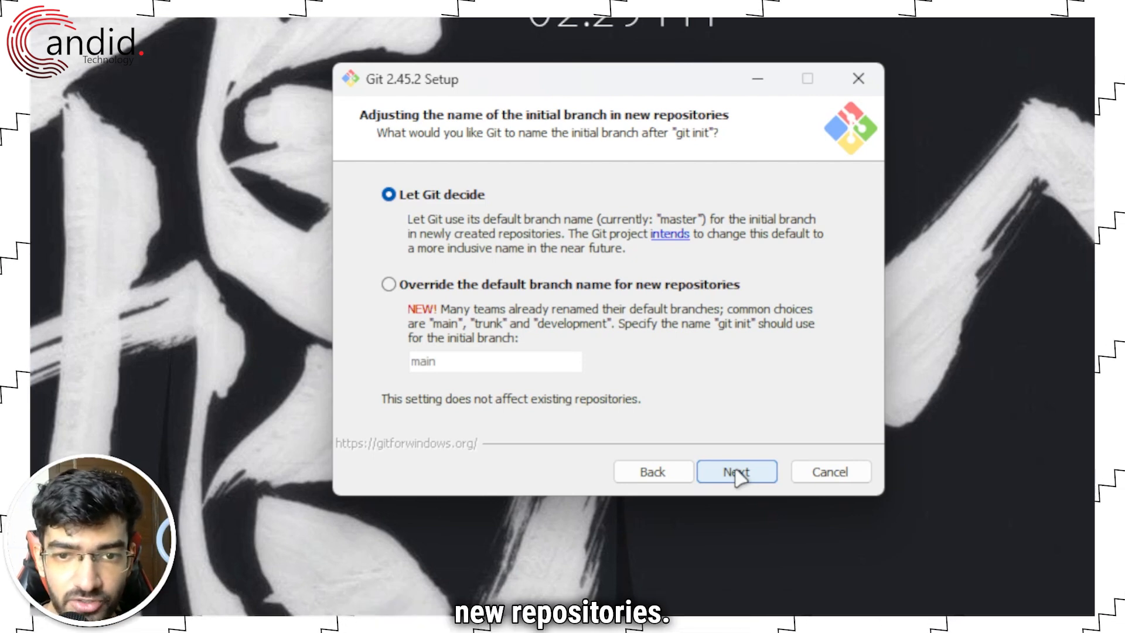
# Accept Let Git decide for the branch name, Git from the command line and 3rd-party software for PATH, and bundled OpenSSH.
pyautogui.click(736, 473)
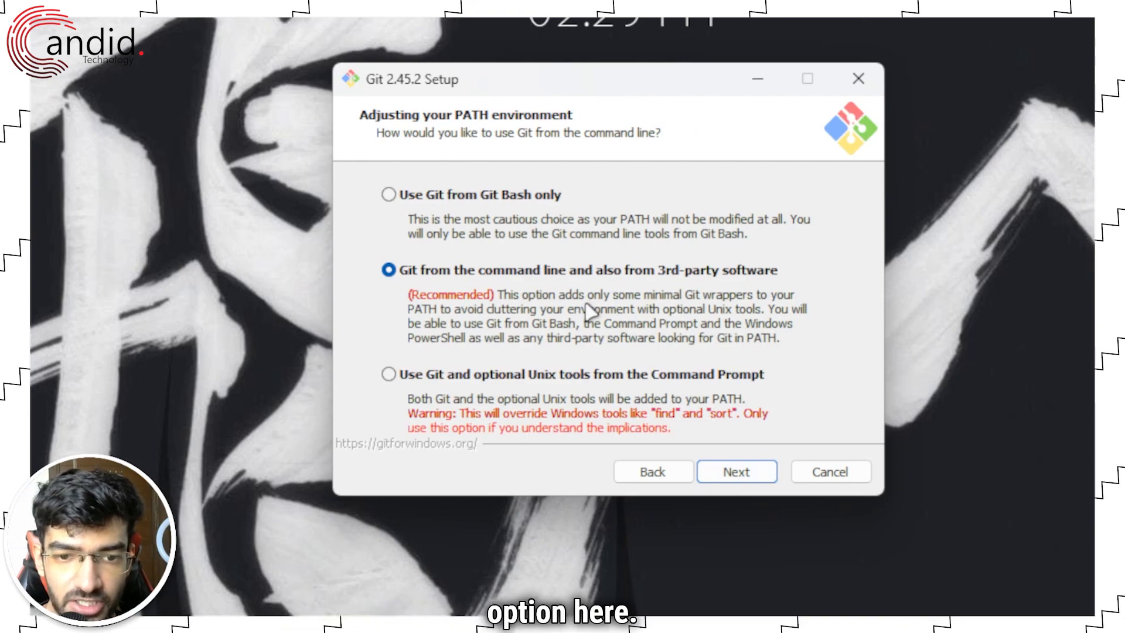
pyautogui.click(745, 485)
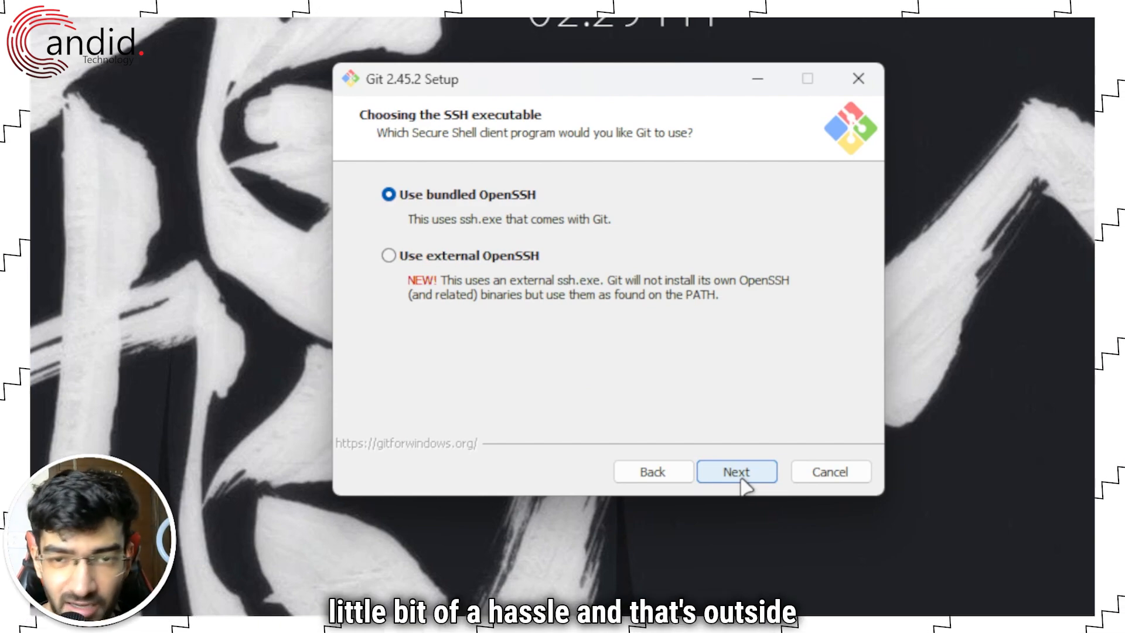
pyautogui.click(743, 481)
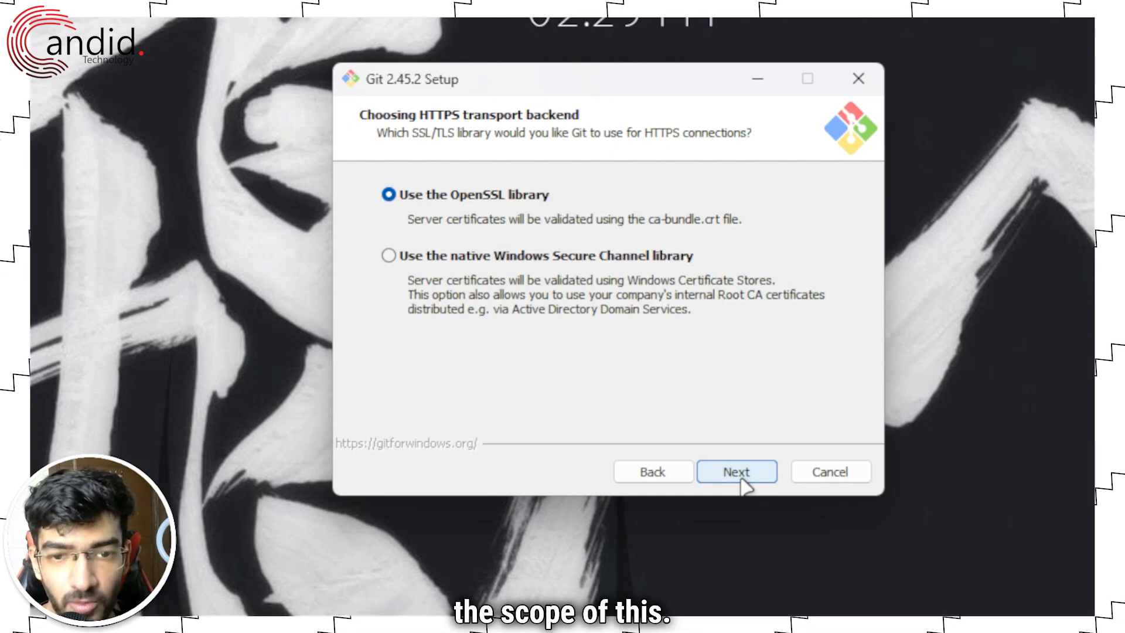
# Accept the OpenSSL library, Windows-style checkout with Unix-style commit line endings, and MinTTY as the terminal emulator.
pyautogui.click(744, 481)
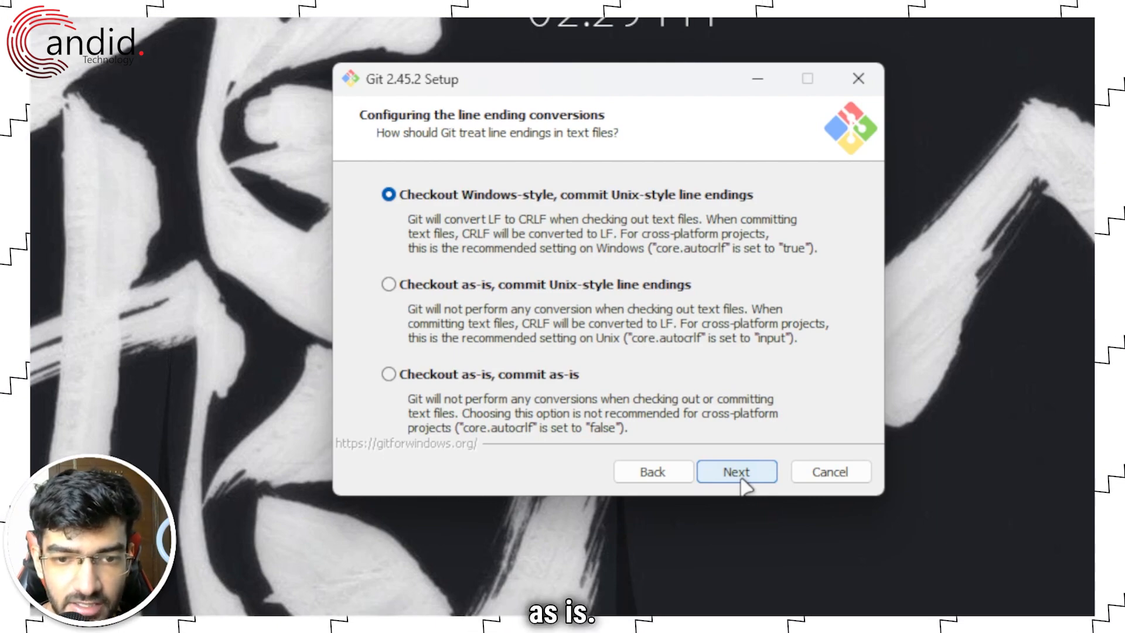
pyautogui.click(743, 482)
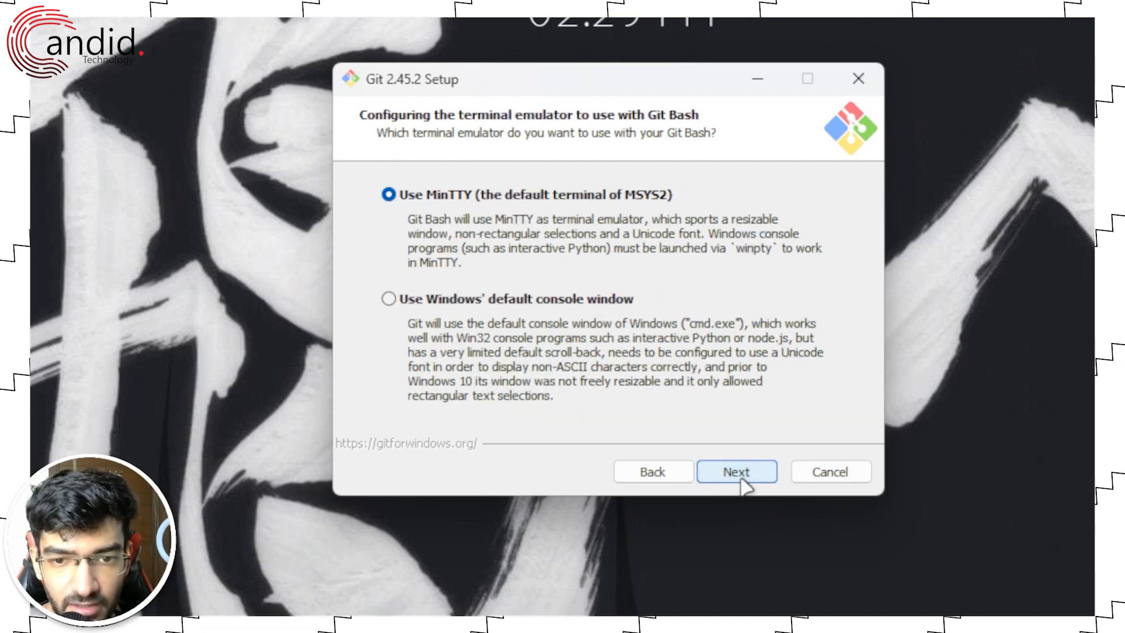
pyautogui.click(743, 482)
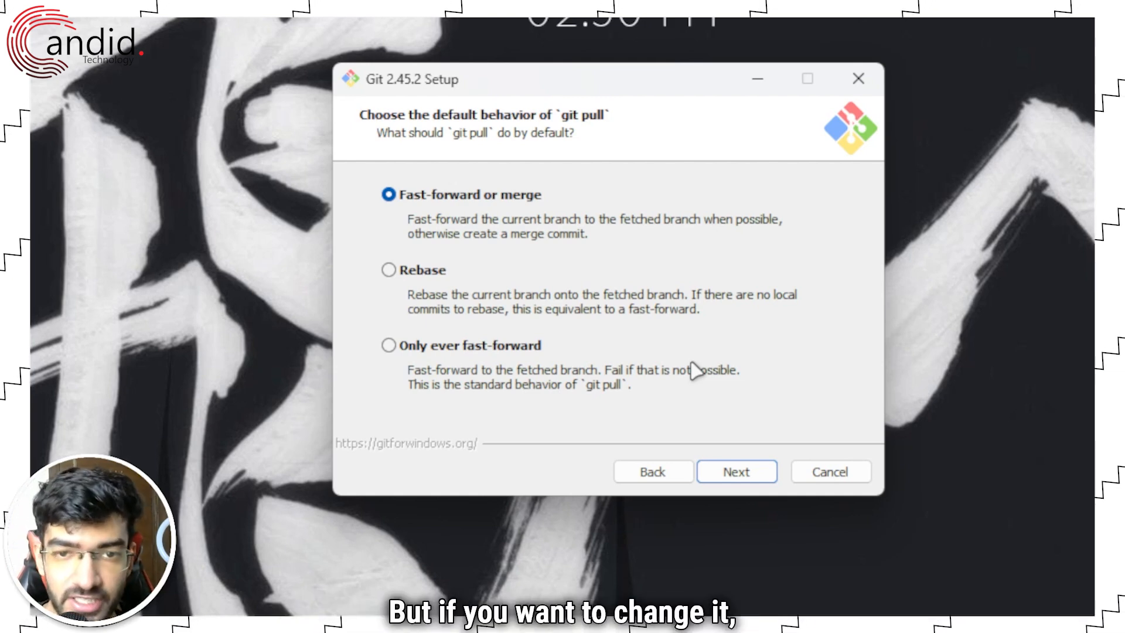
# Accept Fast-forward or merge for git pull, Git Credential Manager, and both file system caching and symbolic links.
pyautogui.click(733, 472)
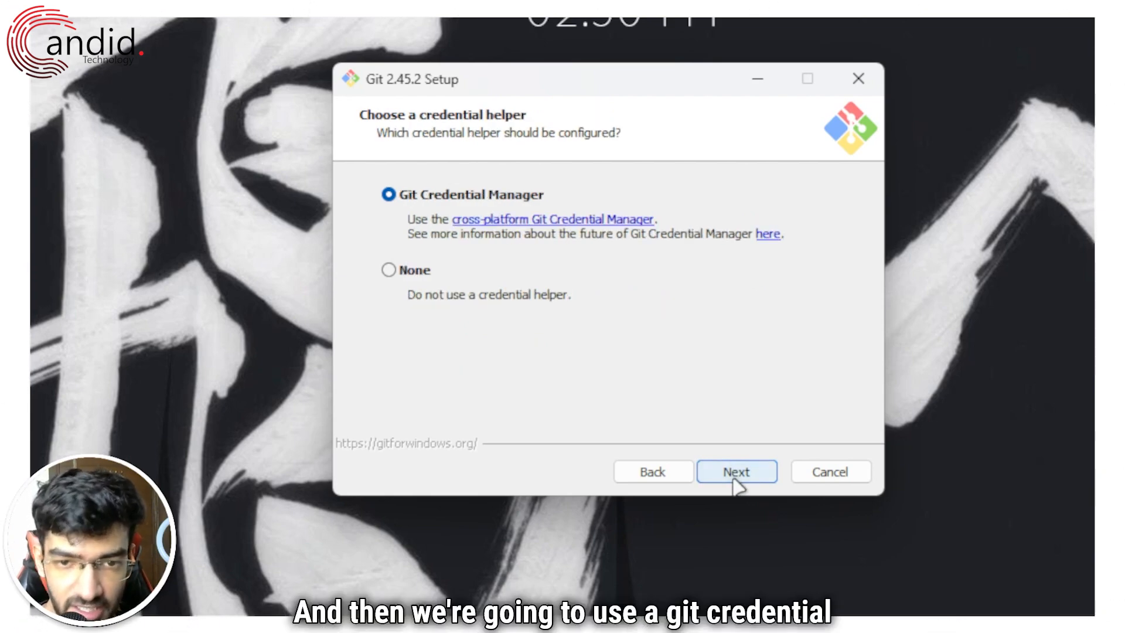
pyautogui.click(733, 477)
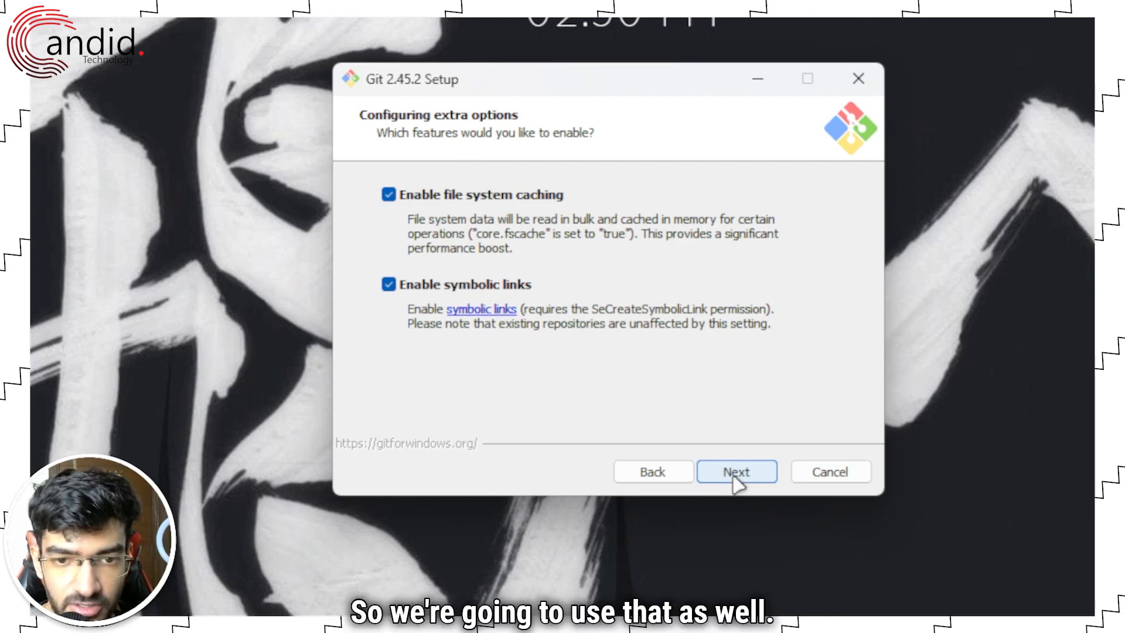
pyautogui.click(733, 478)
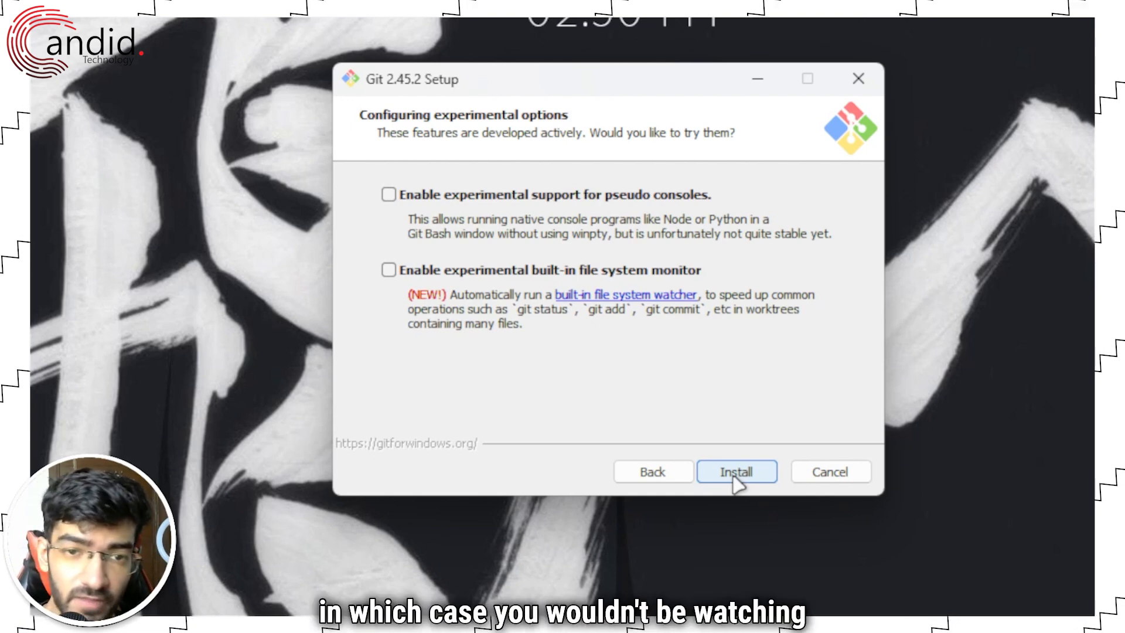
# Install Git without the experimental options, then finish the setup with View Release Notes turned off.
pyautogui.click(734, 476)
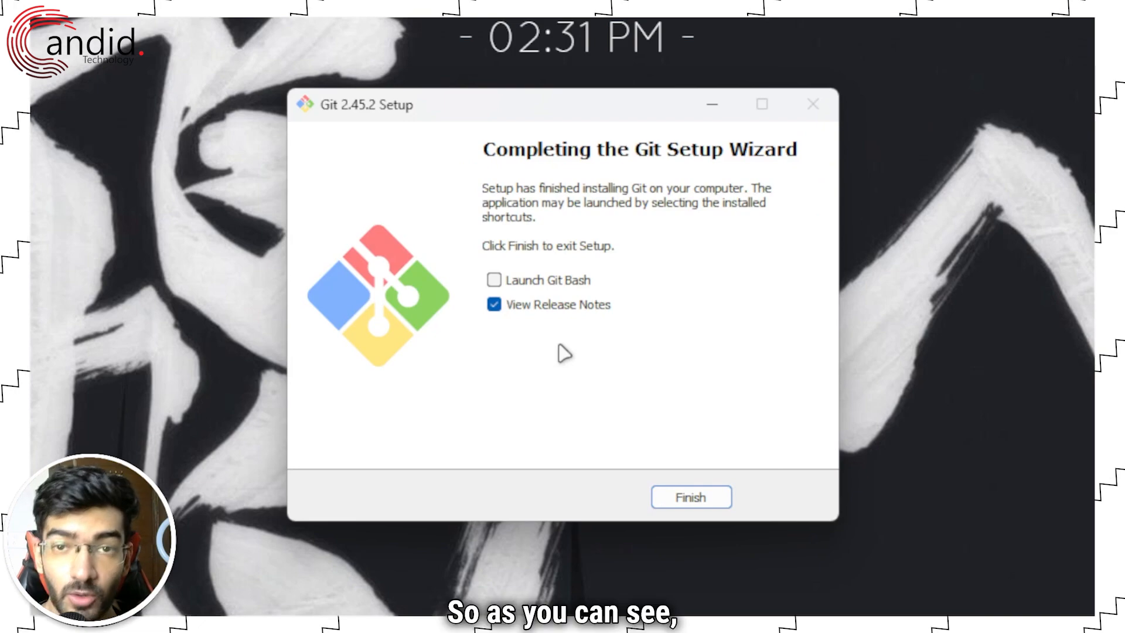
pyautogui.click(582, 305)
pyautogui.click(693, 501)
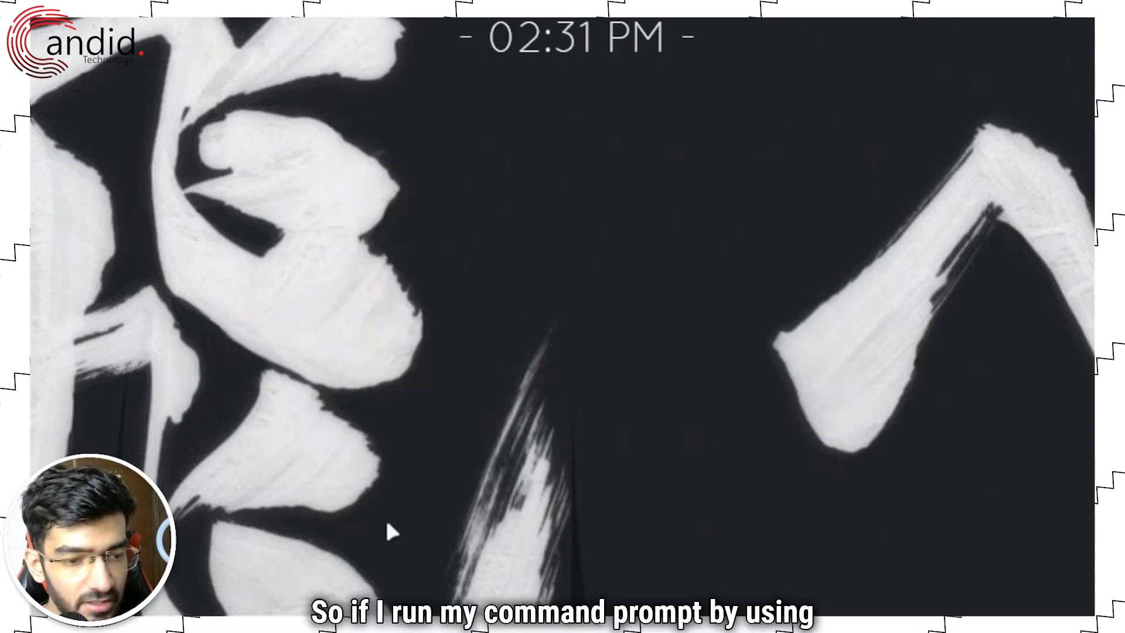
# Open a Command Prompt through the Run dialog with cmd and check the installed Git with git --version.
pyautogui.press('super+r')
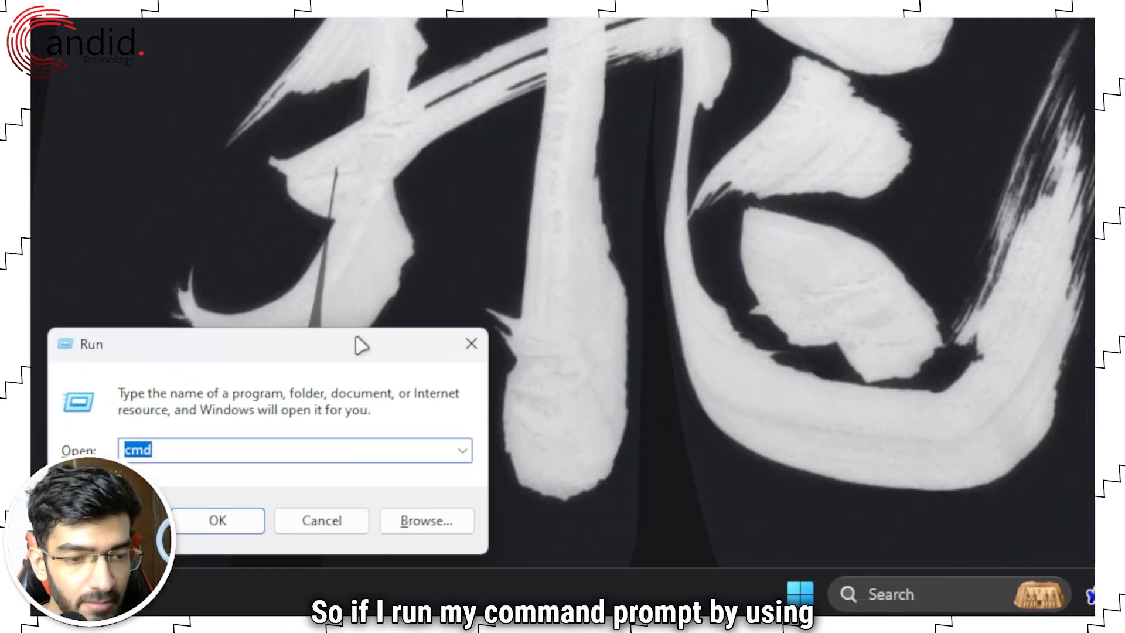
pyautogui.moveTo(361, 346); pyautogui.dragTo(535, 319)
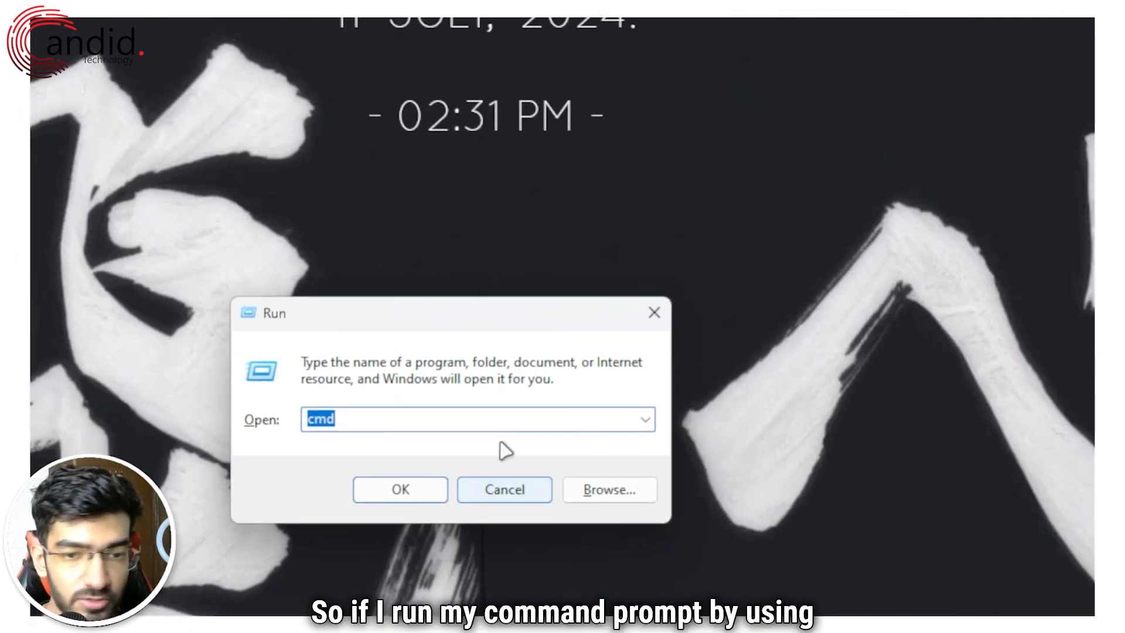
pyautogui.click(436, 483)
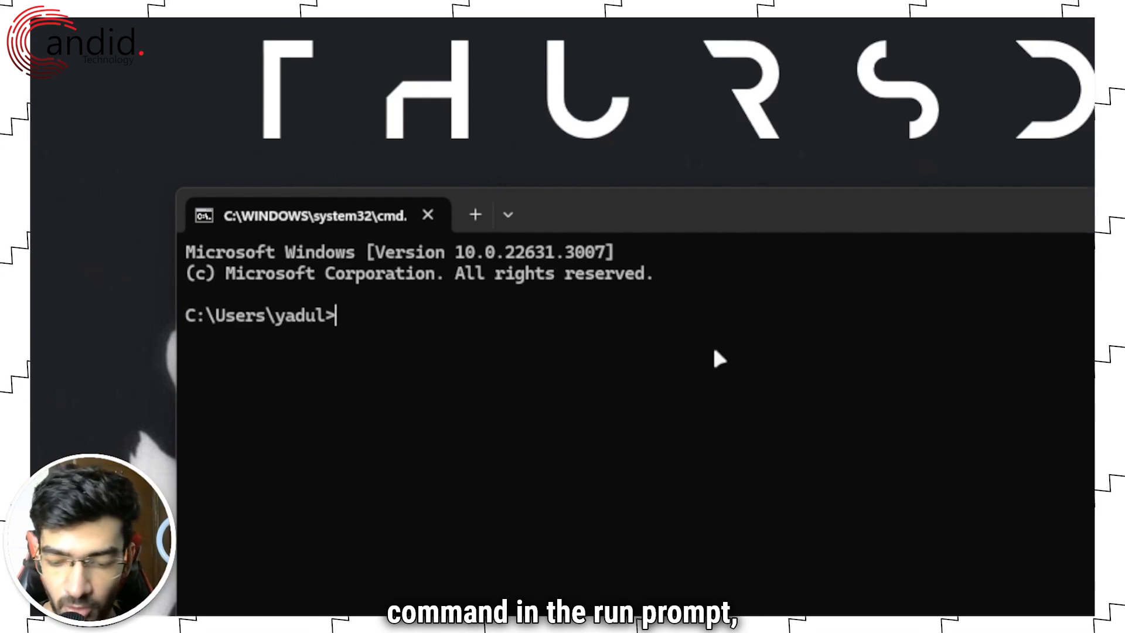
pyautogui.write('git --version')
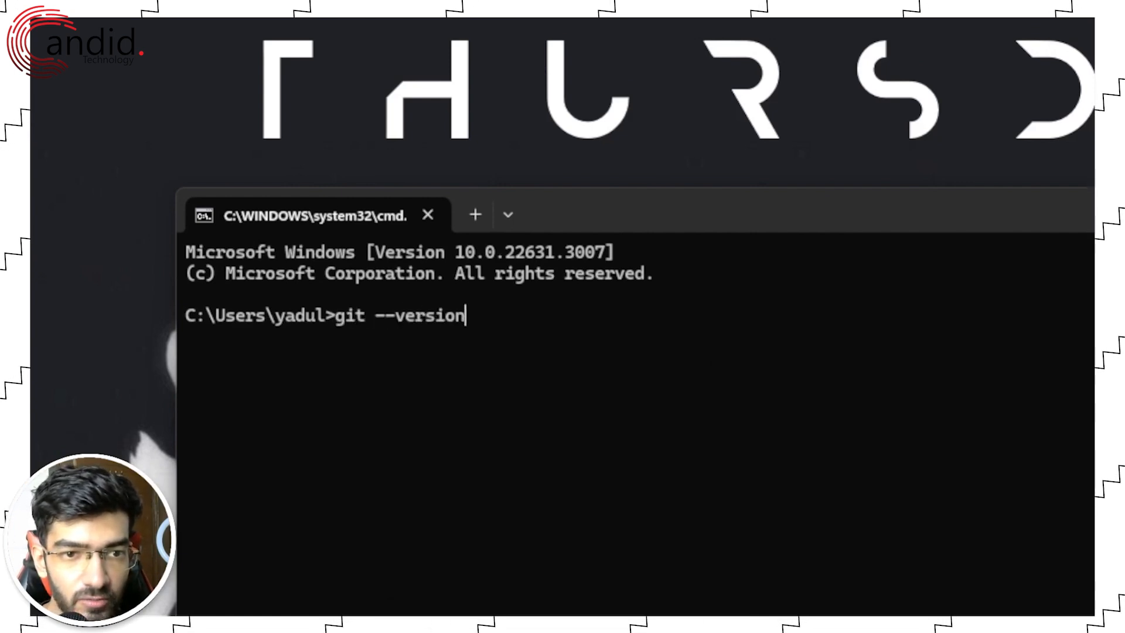
pyautogui.press('Return')
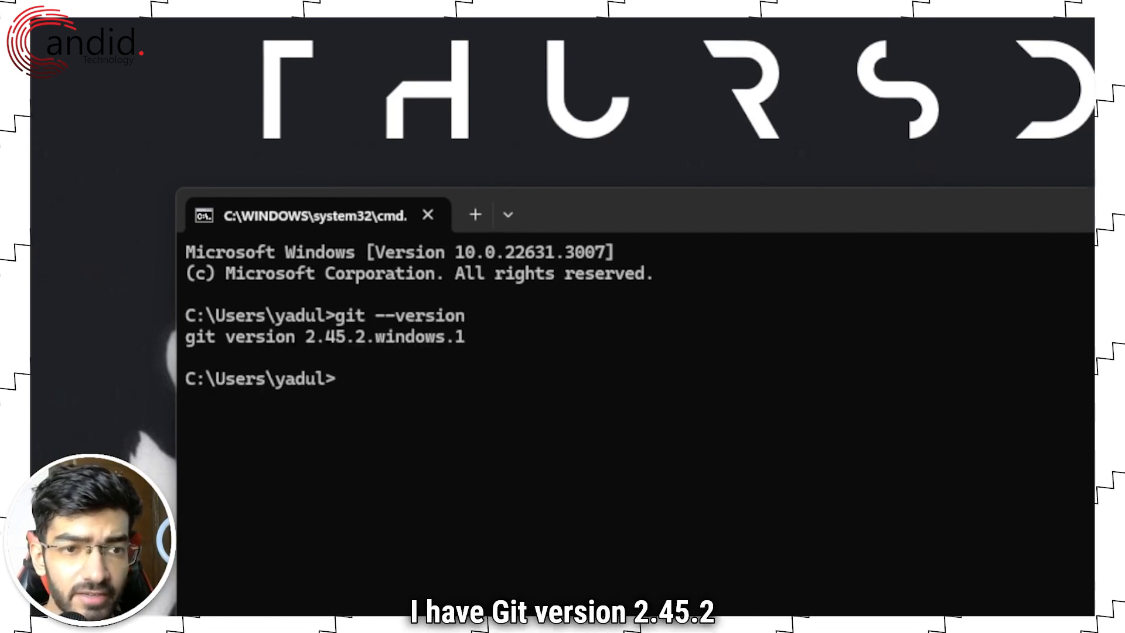